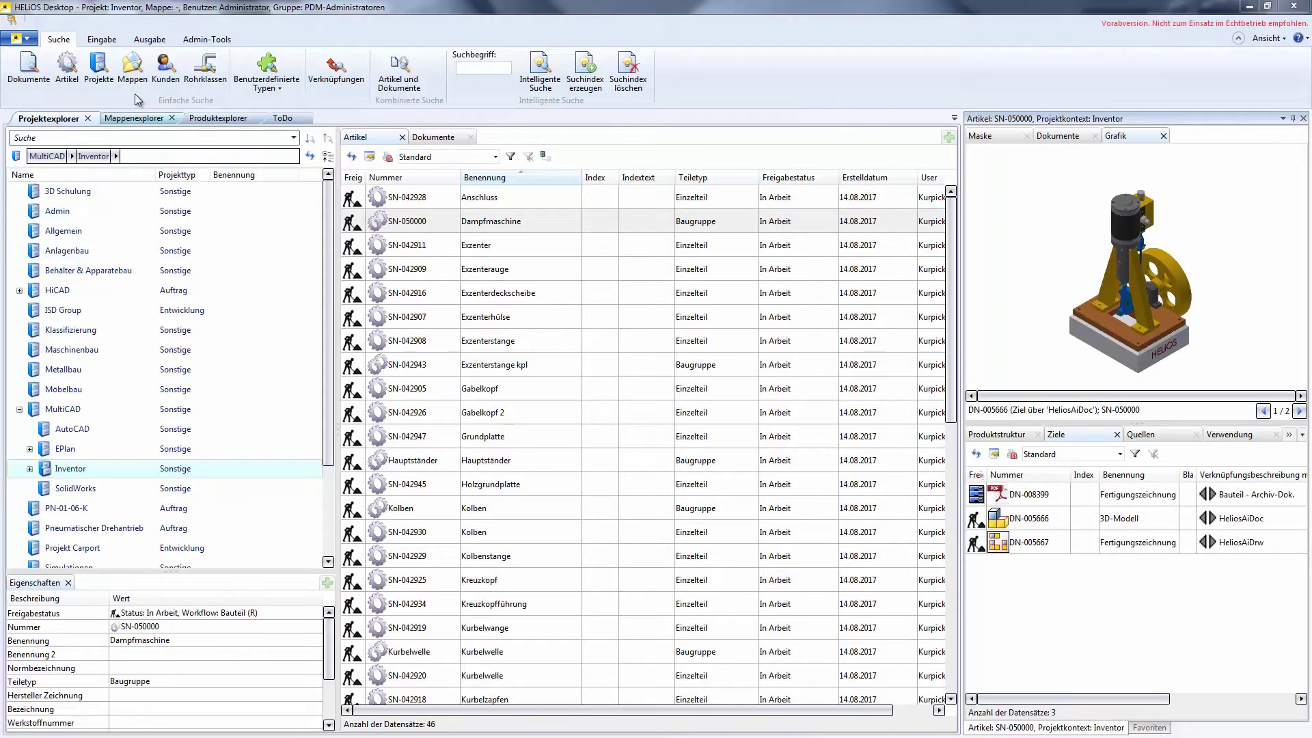
Enable 'Direktes Bearbeiten in der Ergebnisliste erlauben' under HELiOS-Optionen > Ergebnislisten
left_click(26, 38)
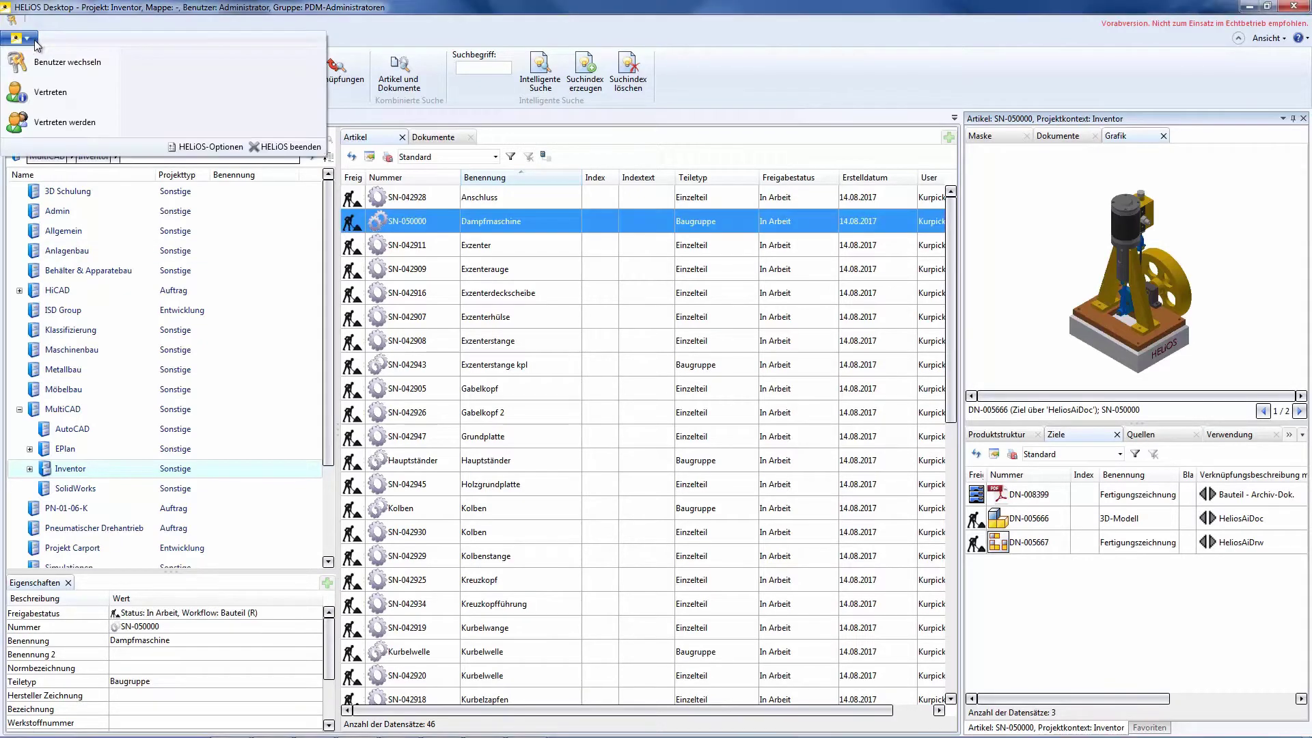
left_click(205, 147)
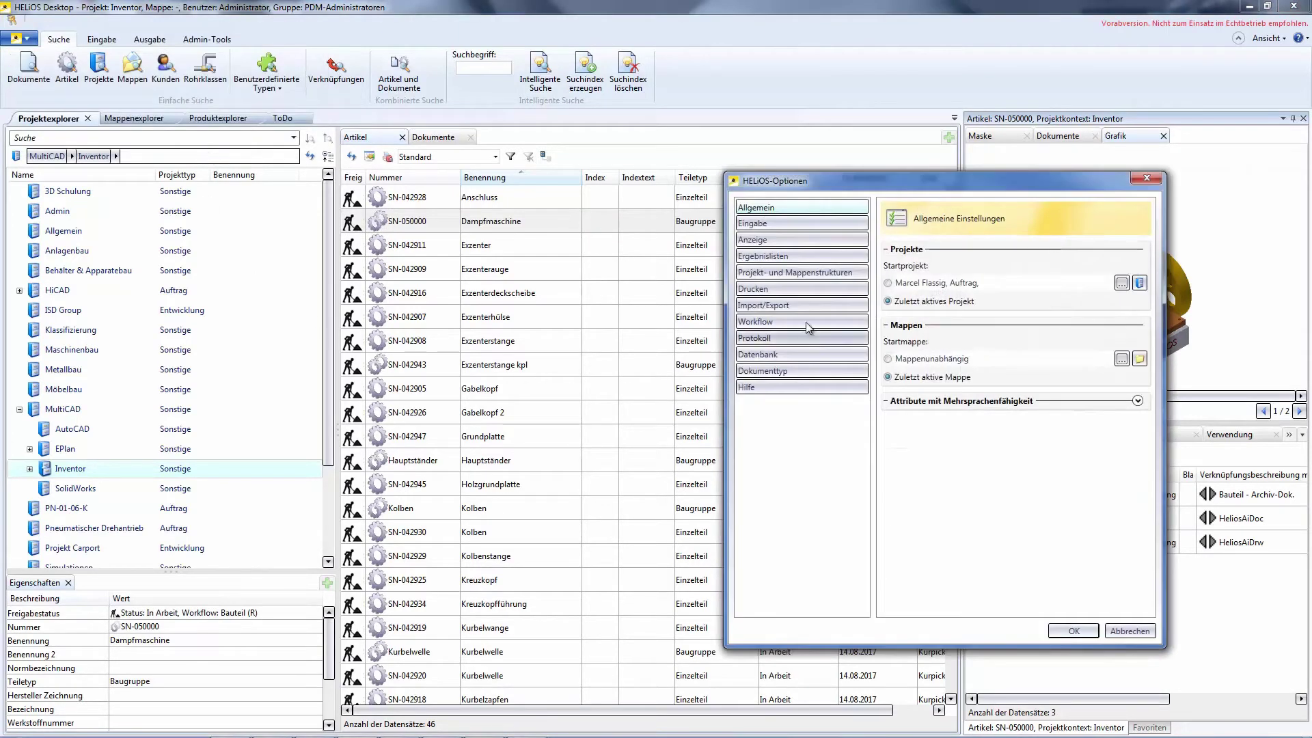
left_click(787, 258)
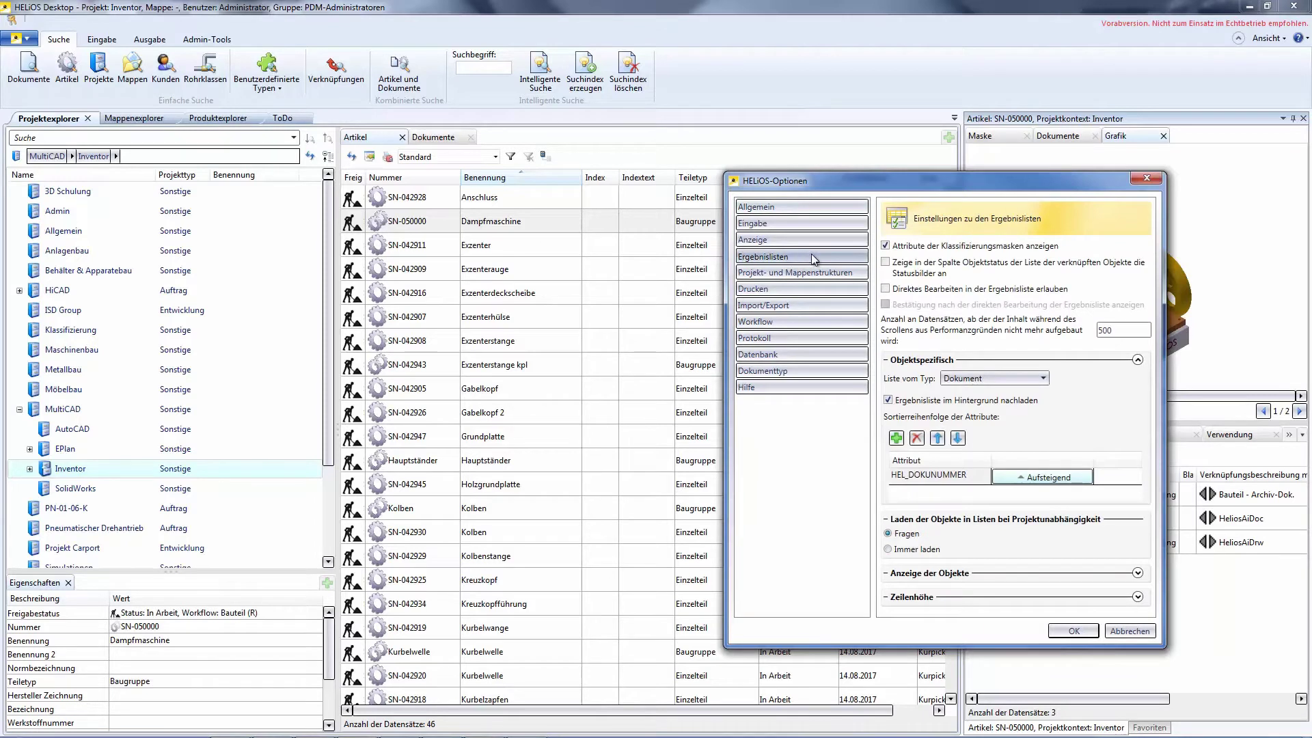
left_click(890, 290)
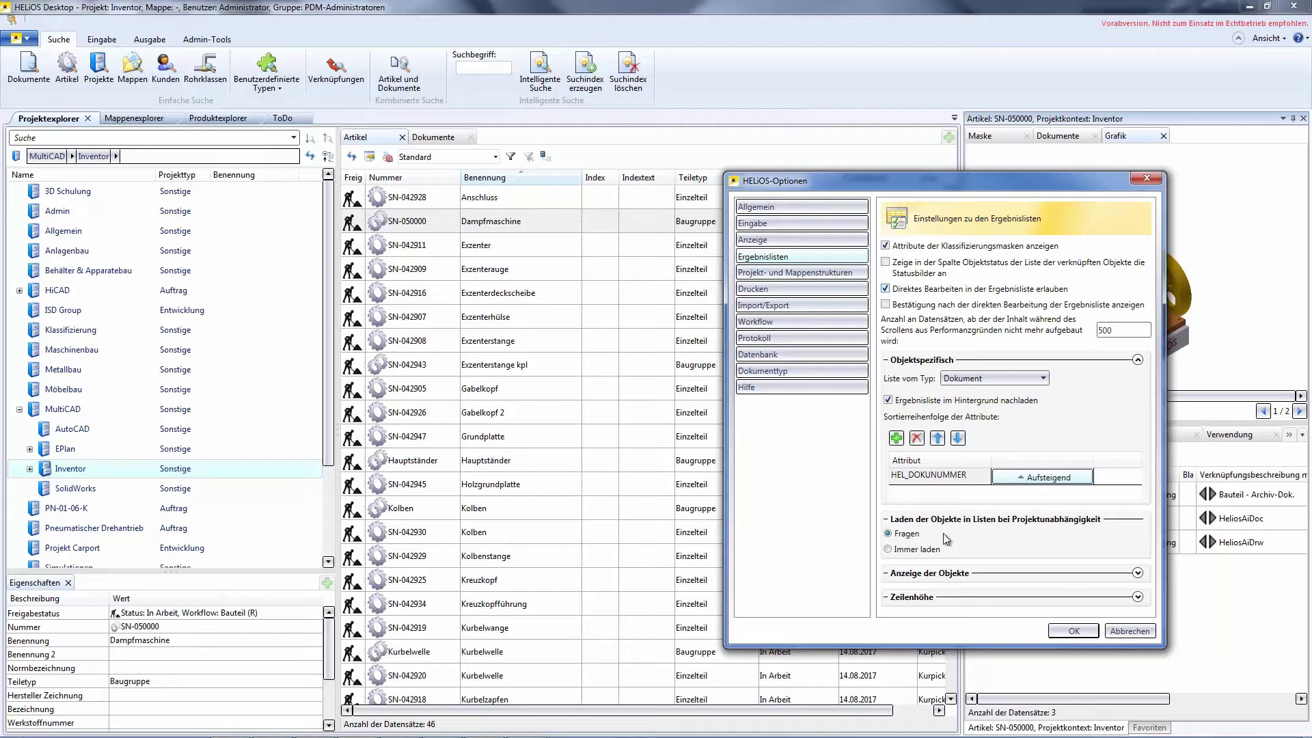
left_click(1073, 631)
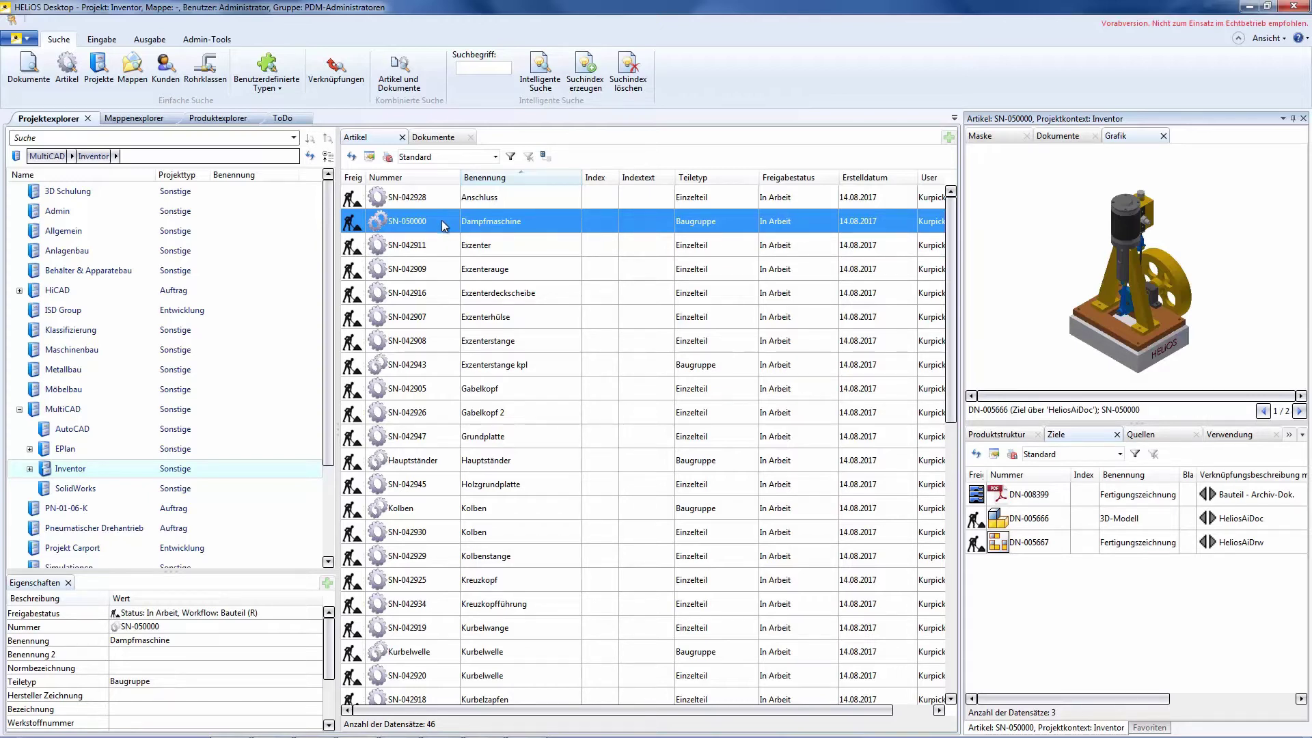
left_click(472, 221)
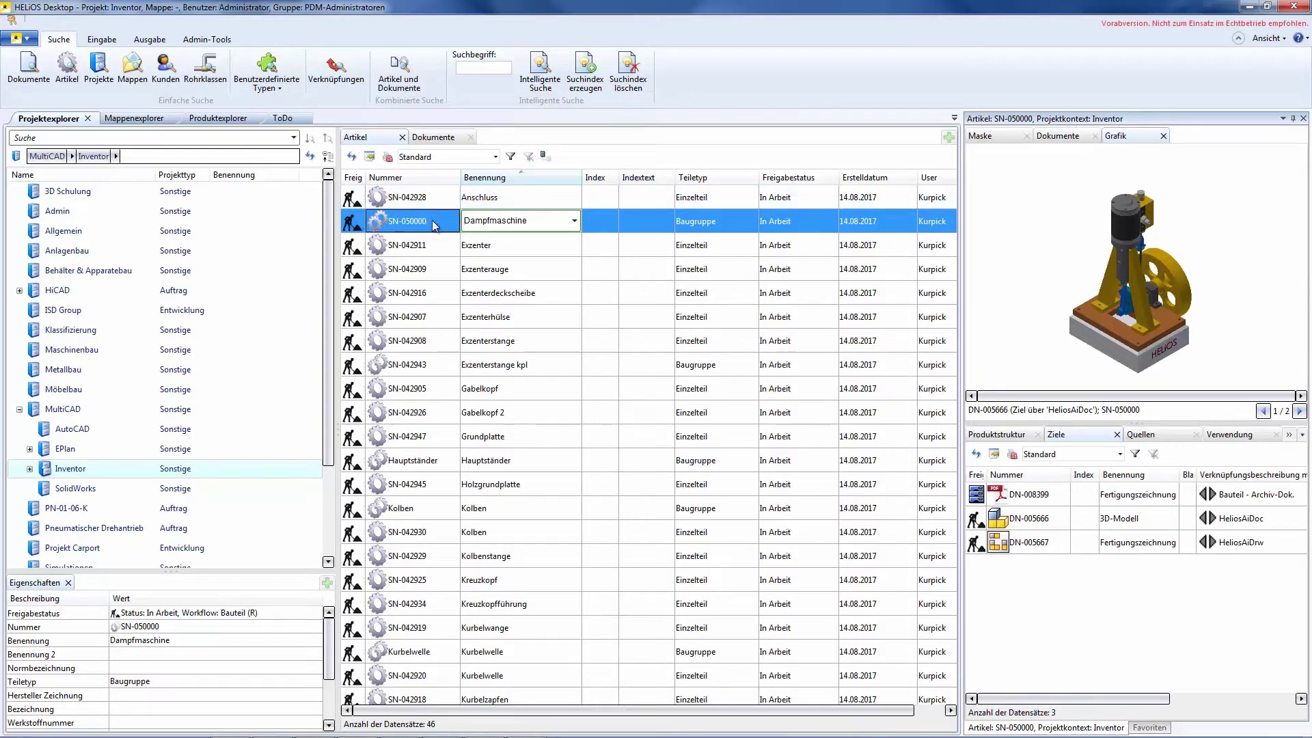
left_click(478, 246)
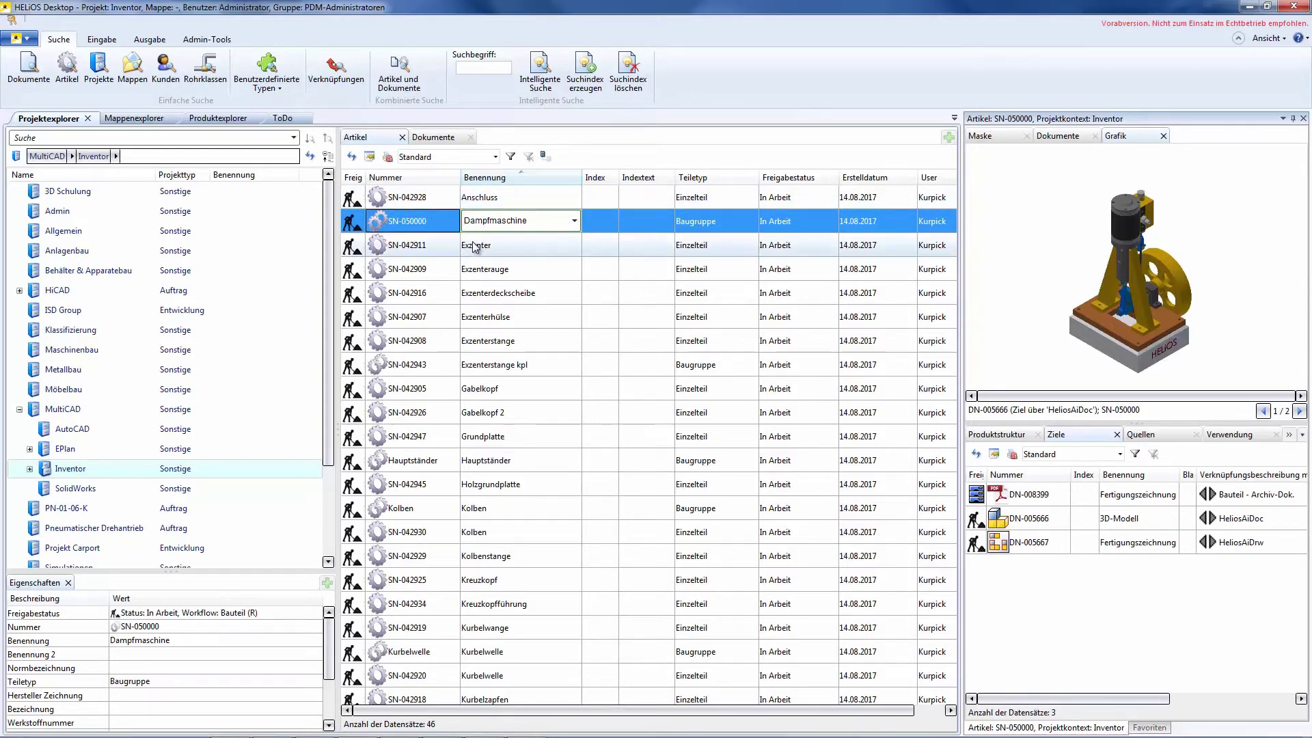
right_click(419, 182)
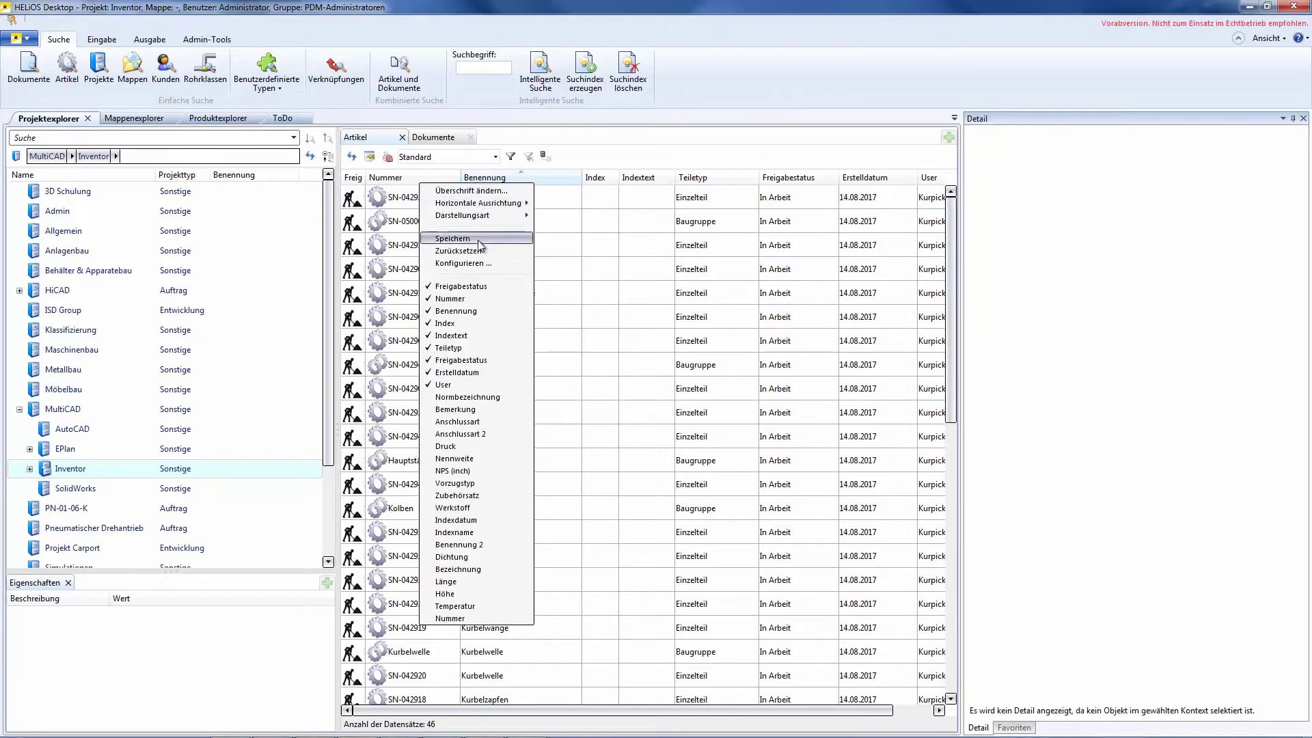
left_click(468, 264)
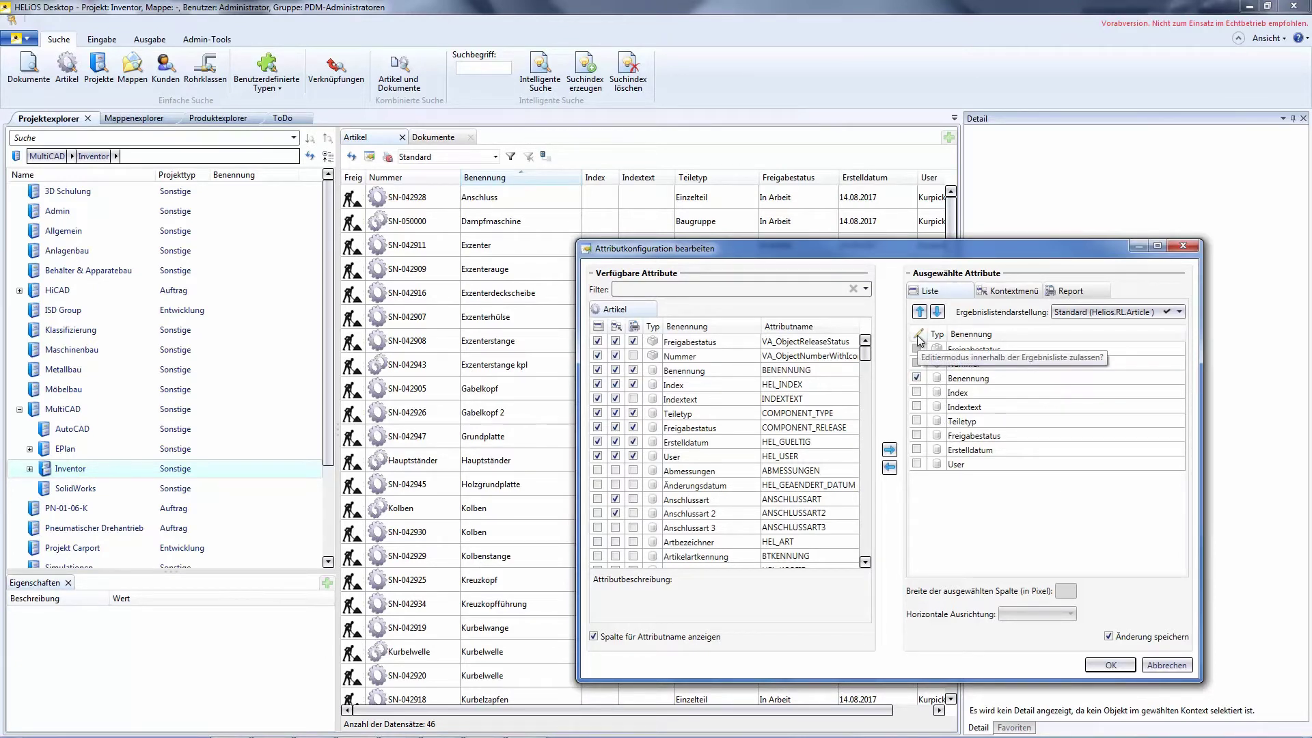
left_click(1110, 665)
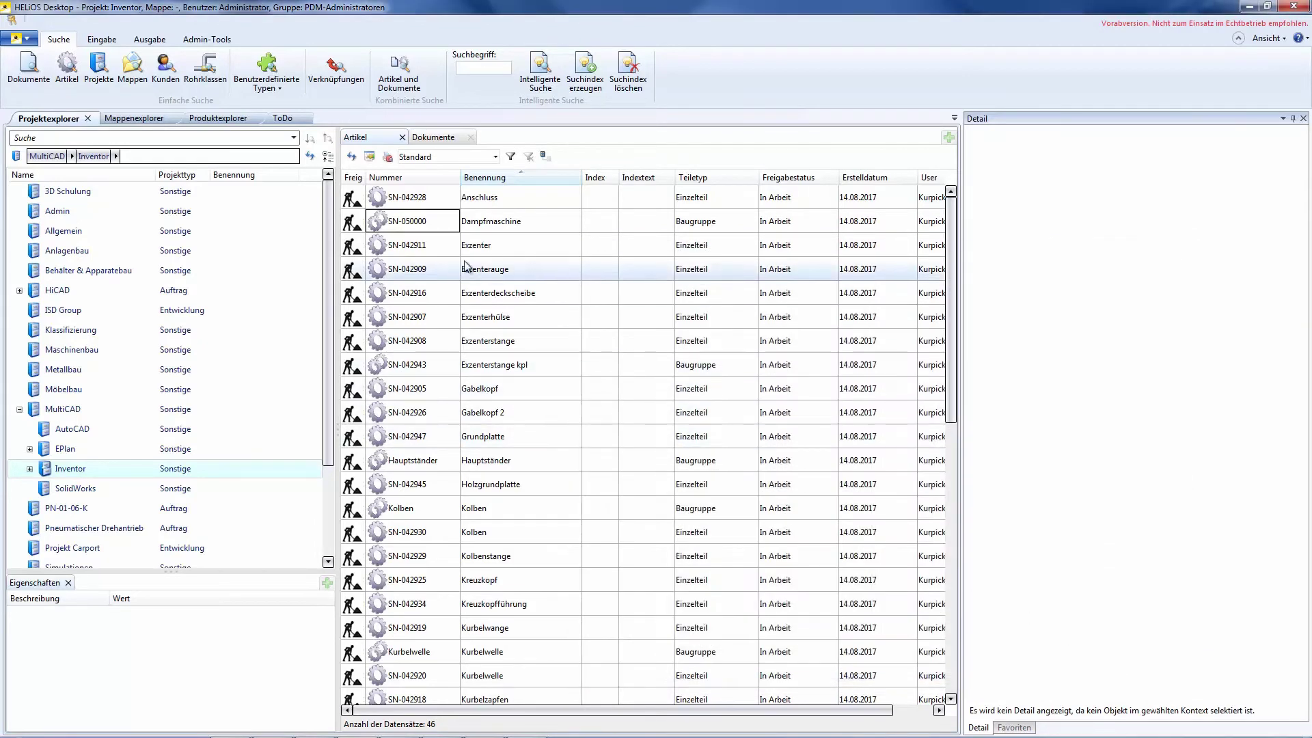
Make Dampfmaschine SN-050000 the Produktexplorer head item and list its Verwendete Positionen
left_click(423, 227)
left_click_drag(423, 228, 125, 194)
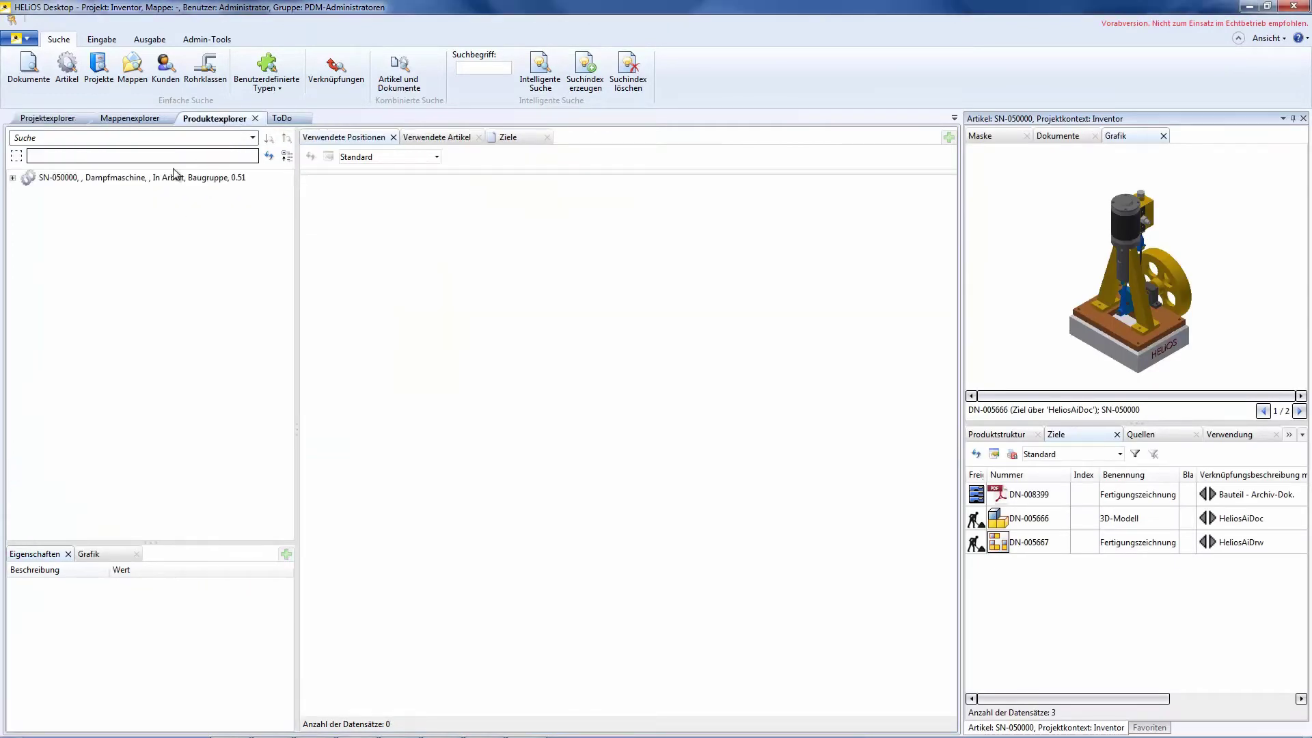
left_click(149, 180)
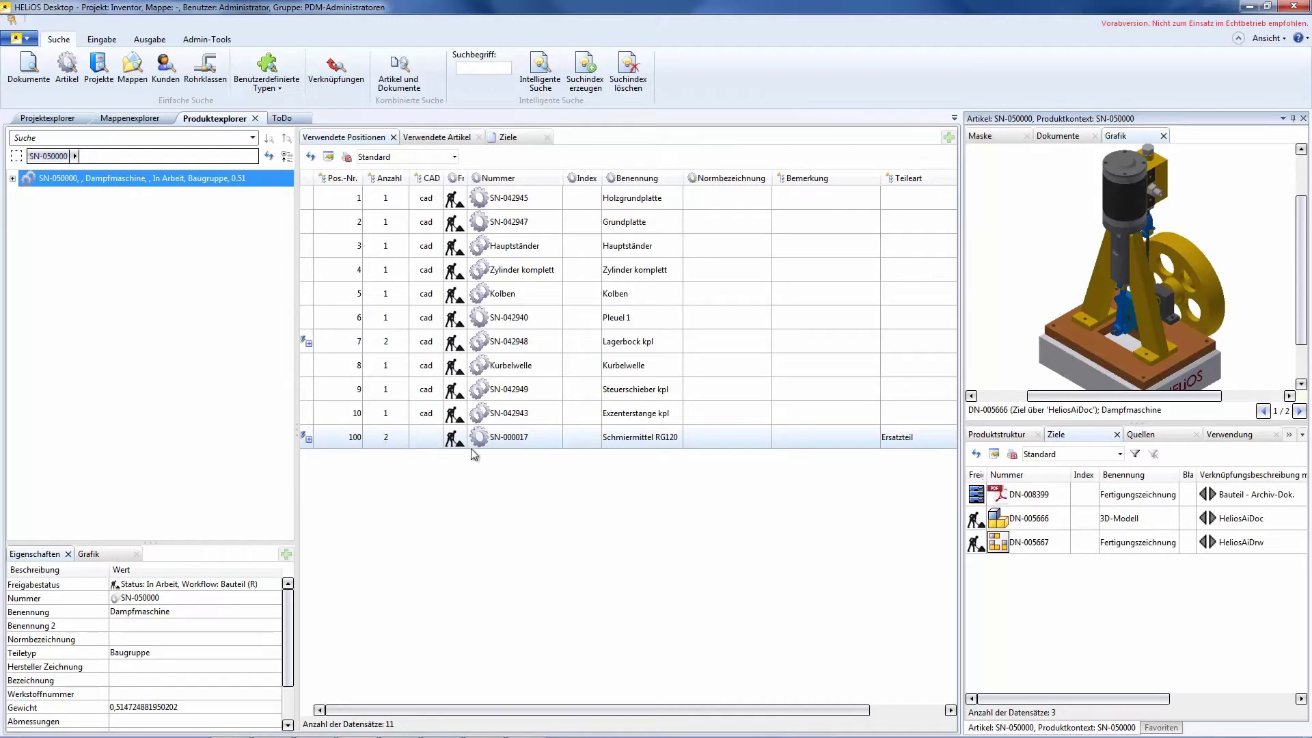
left_click(502, 711)
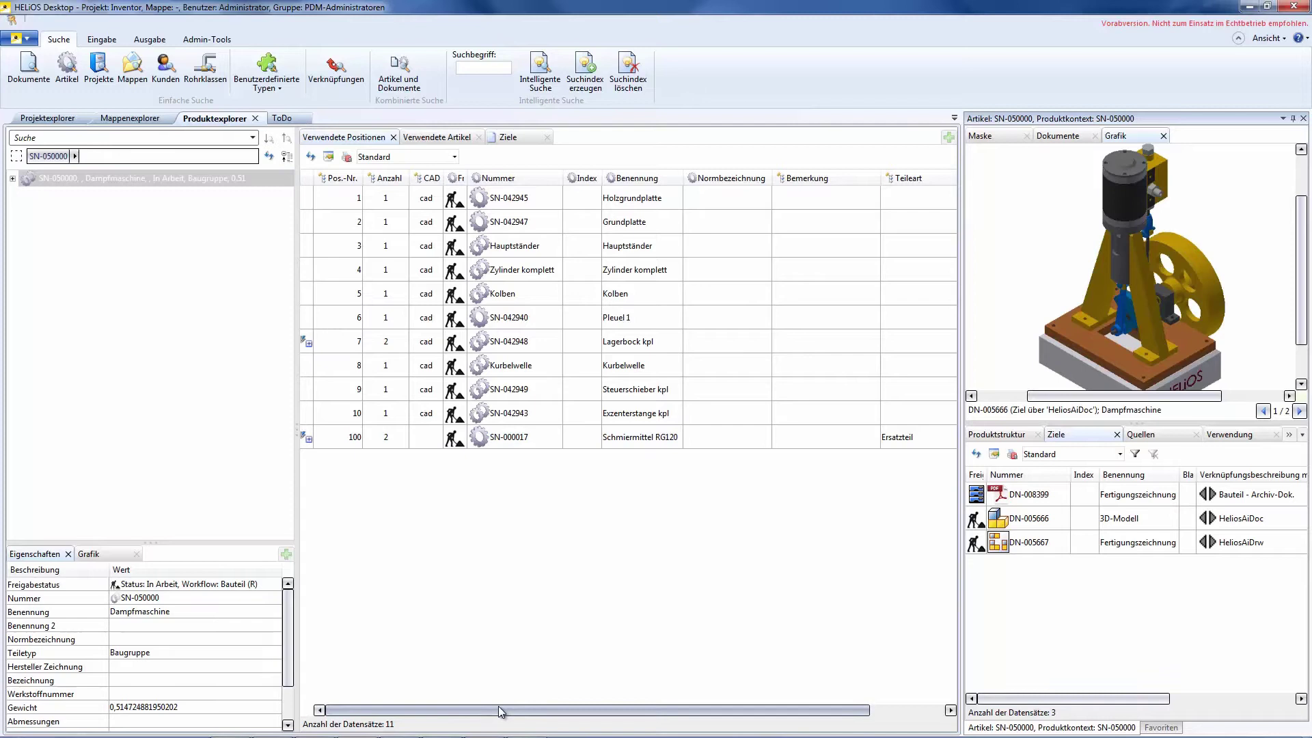
left_click_drag(502, 712, 606, 712)
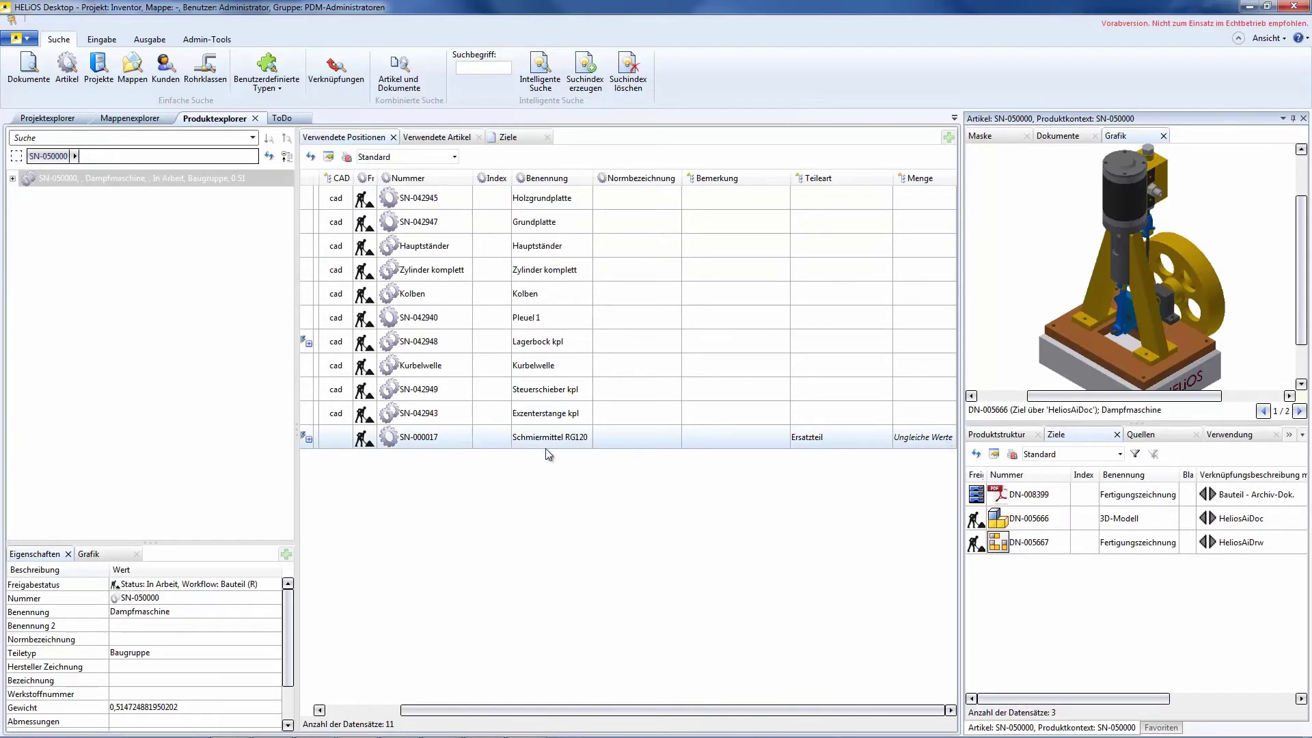
Split and regroup the SN-000017 Schmiermittel RG120 rows, then select the combined item
left_click(308, 441)
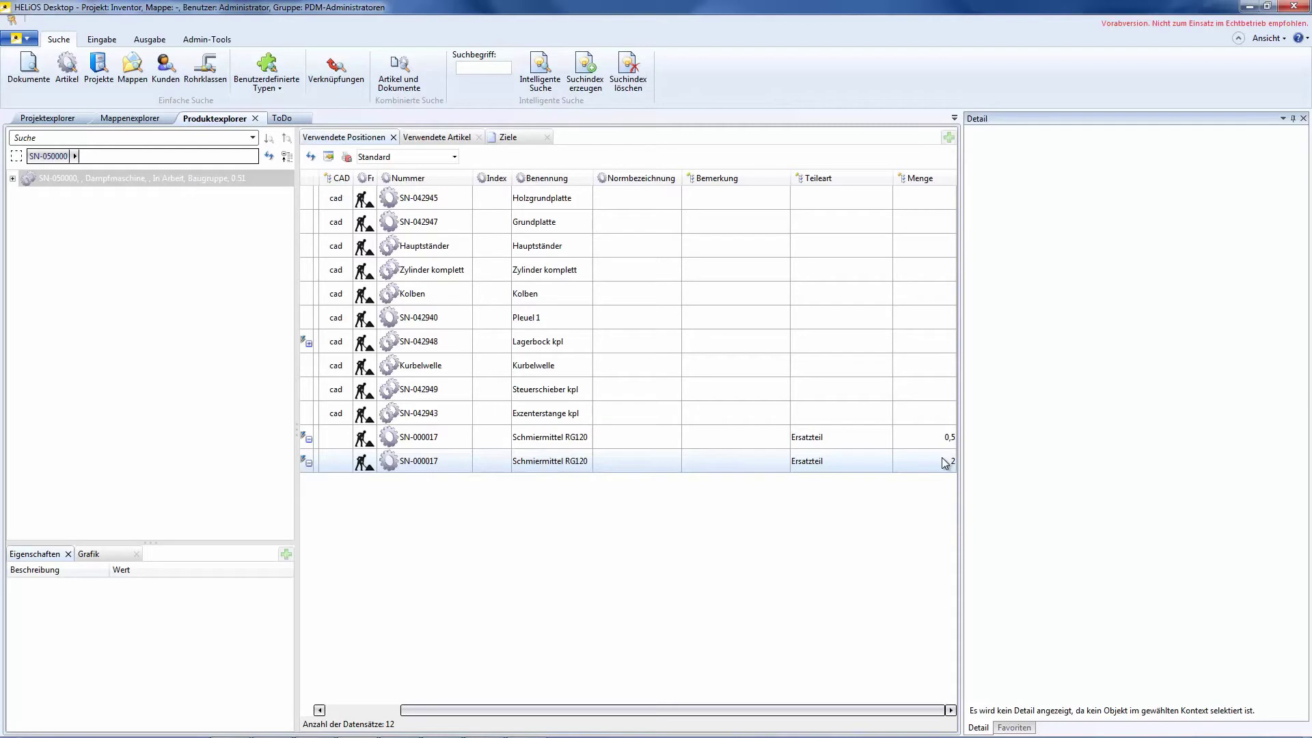
left_click(308, 443)
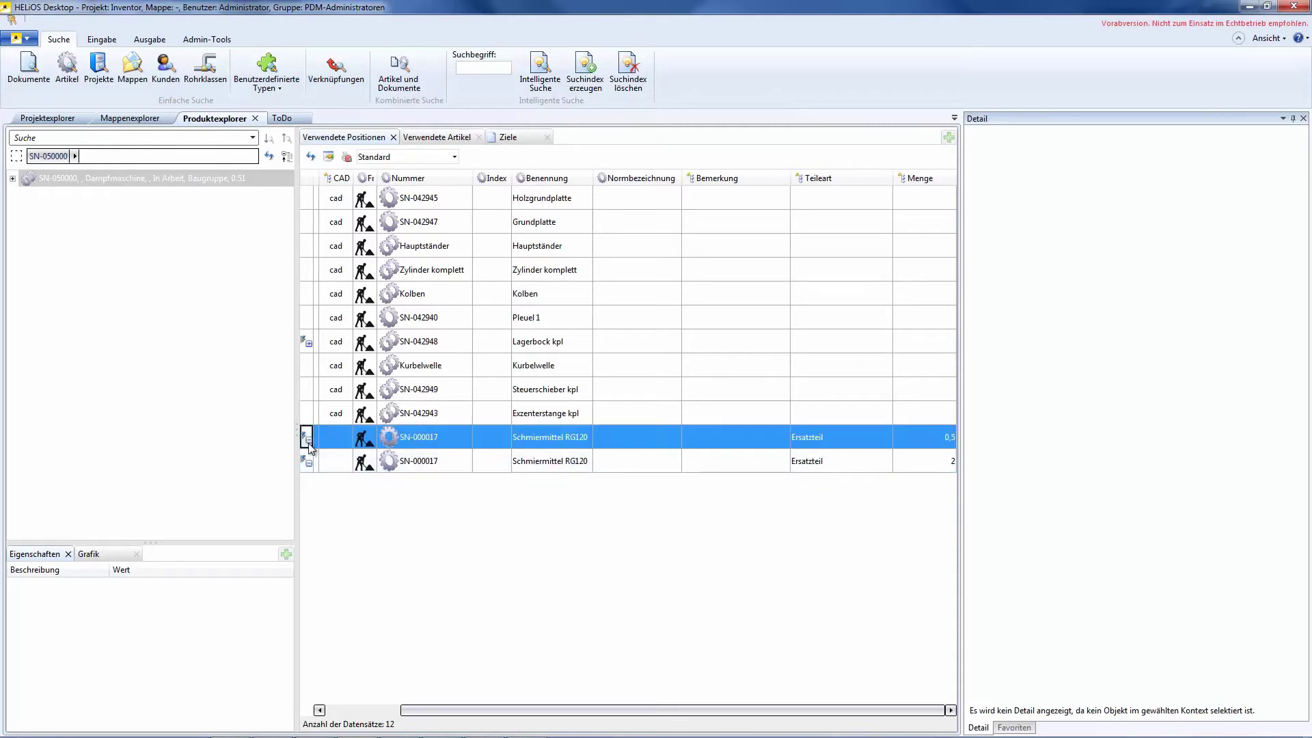
left_click(308, 441)
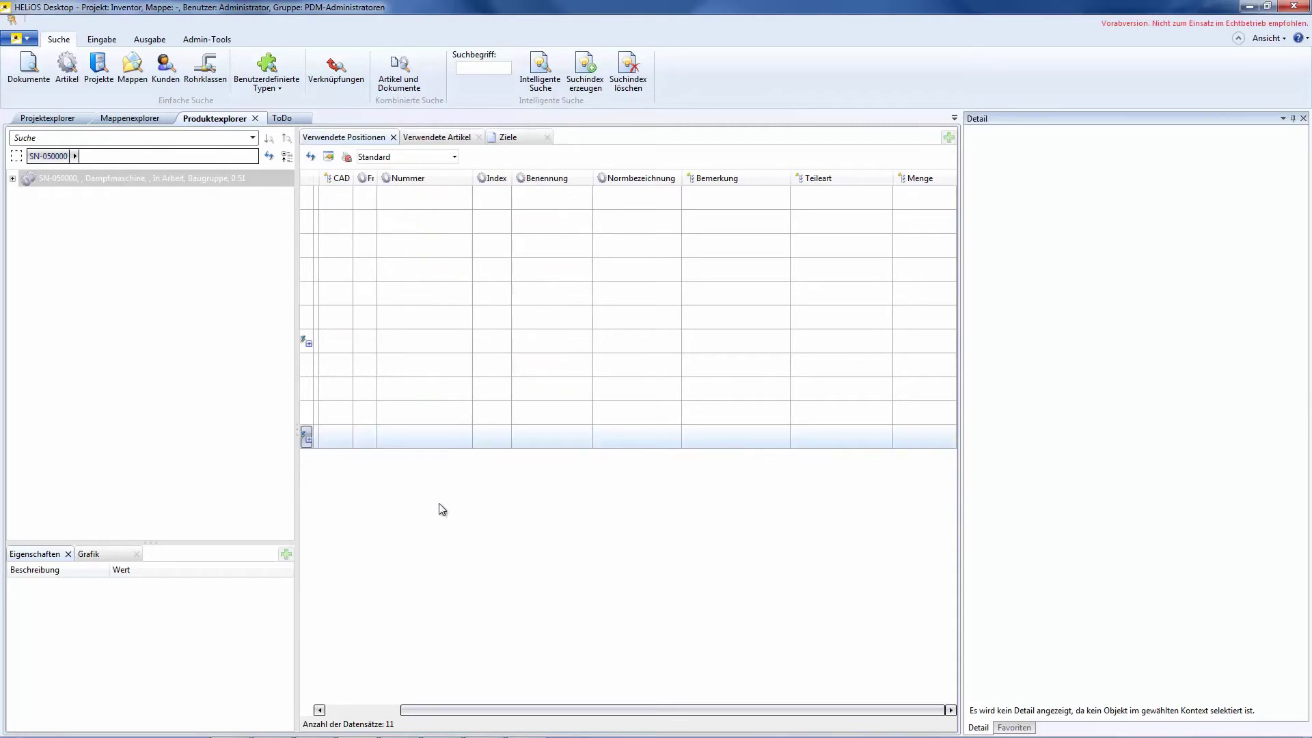
left_click(928, 440)
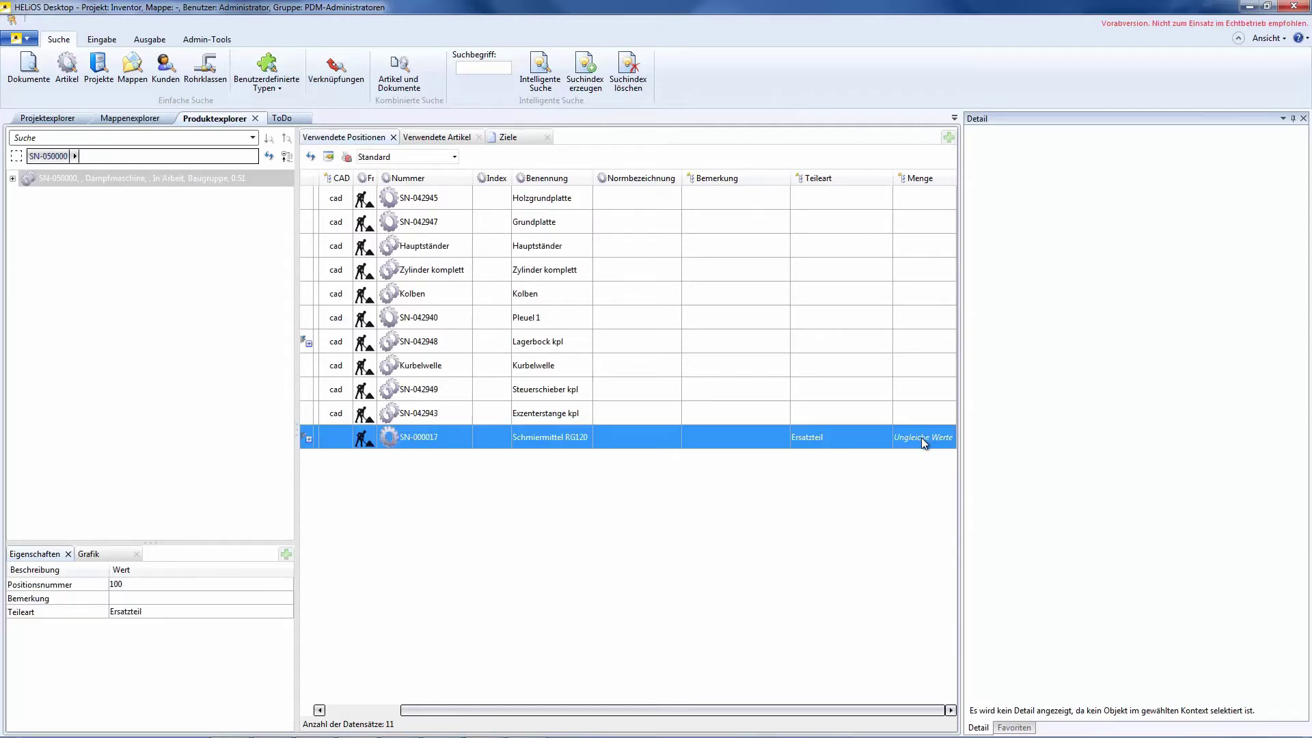
Set the combined Schmiermittel RG120 item's Teileart to Verschleißteil, then split it into sub-items
double_click(923, 443)
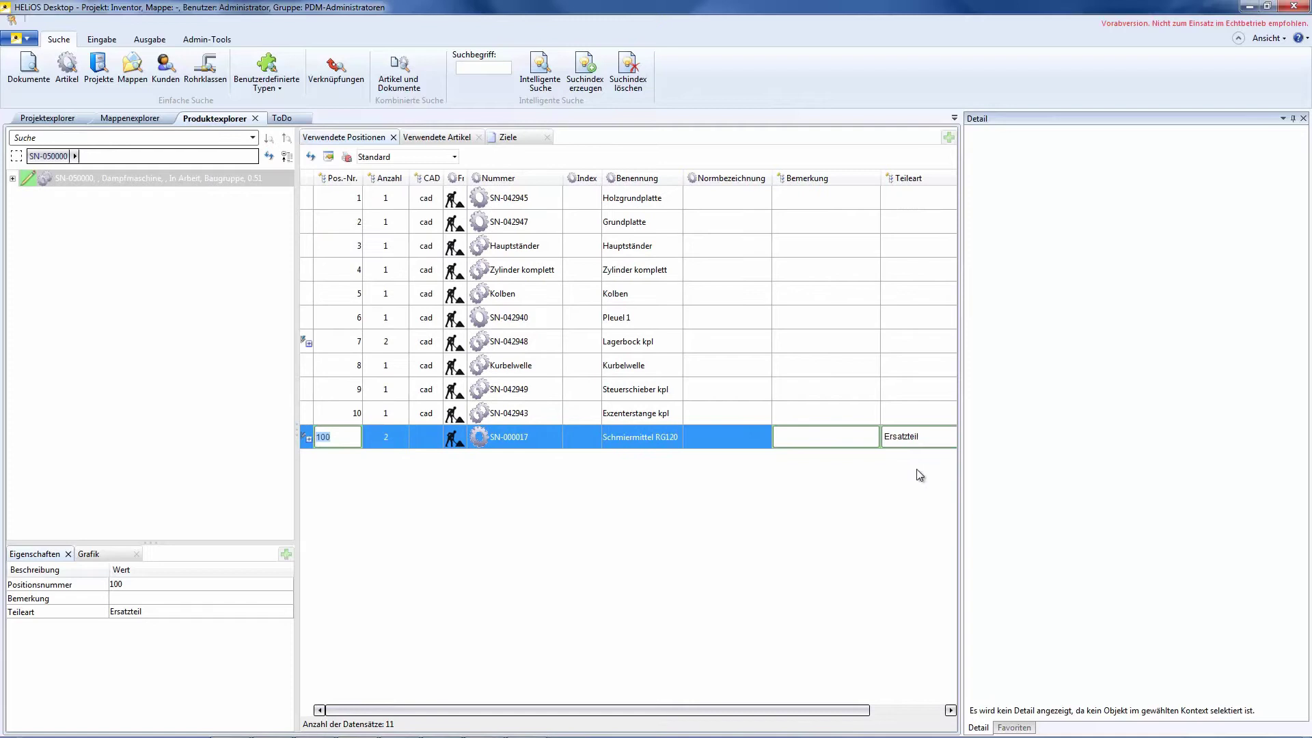
left_click_drag(774, 697, 871, 695)
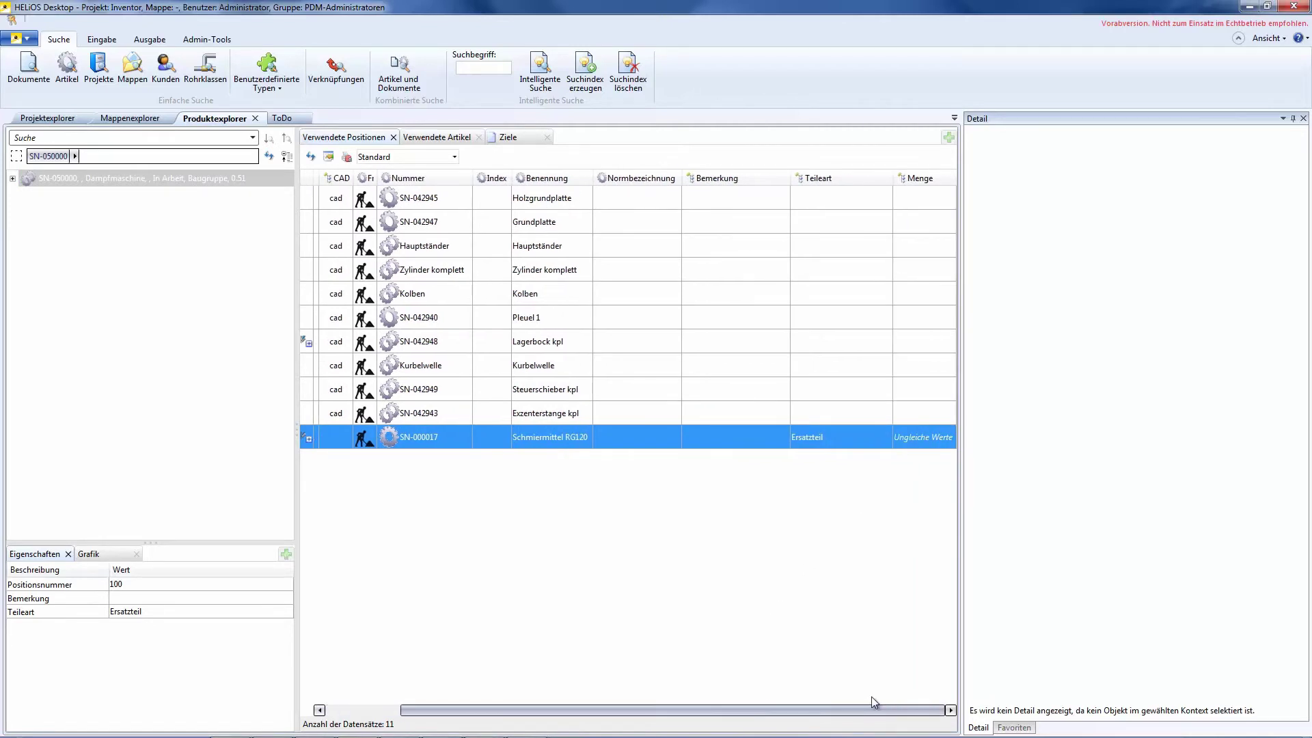
double_click(854, 440)
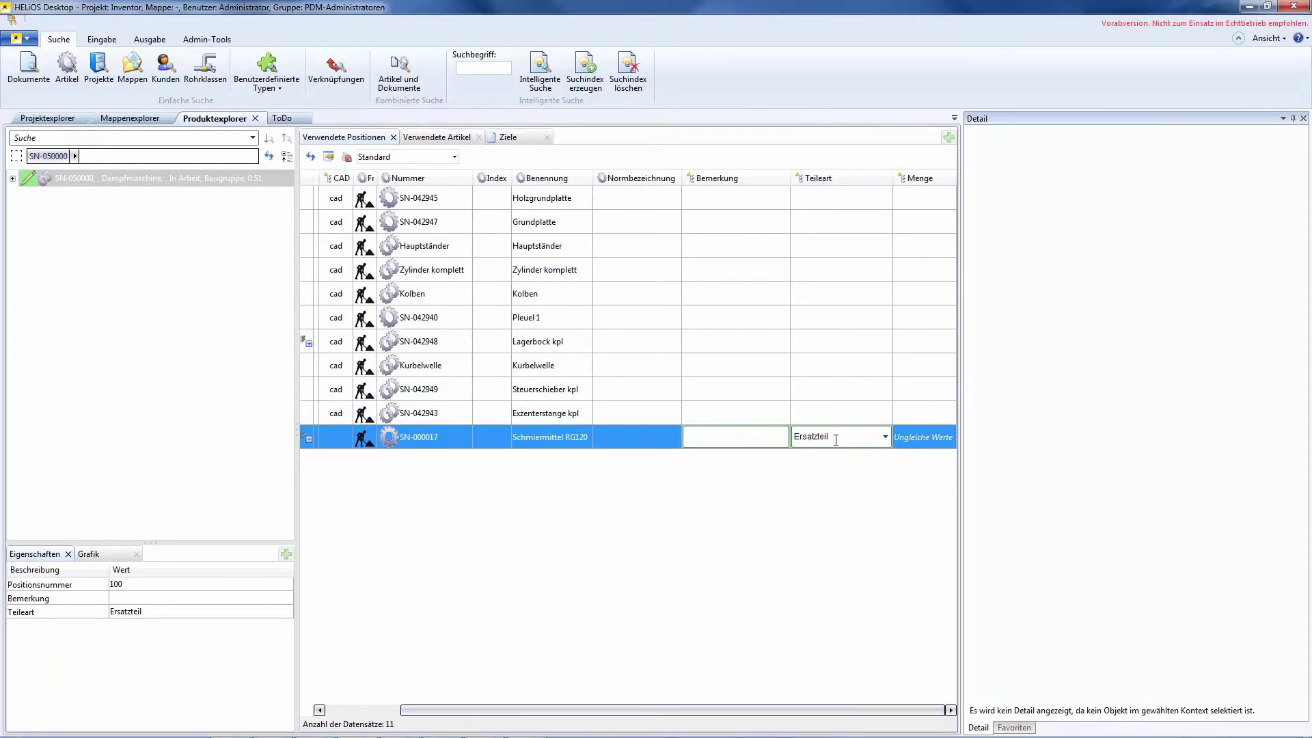
left_click(884, 440)
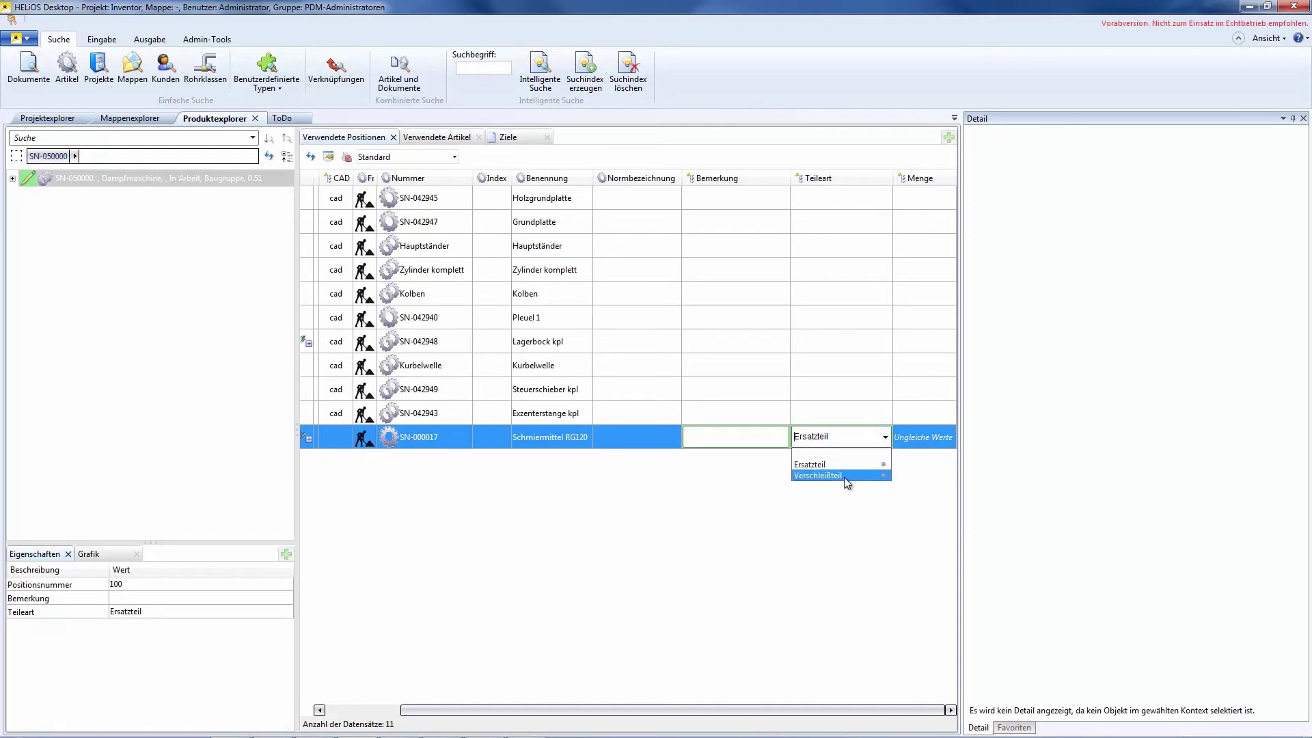
left_click(843, 477)
left_click(846, 494)
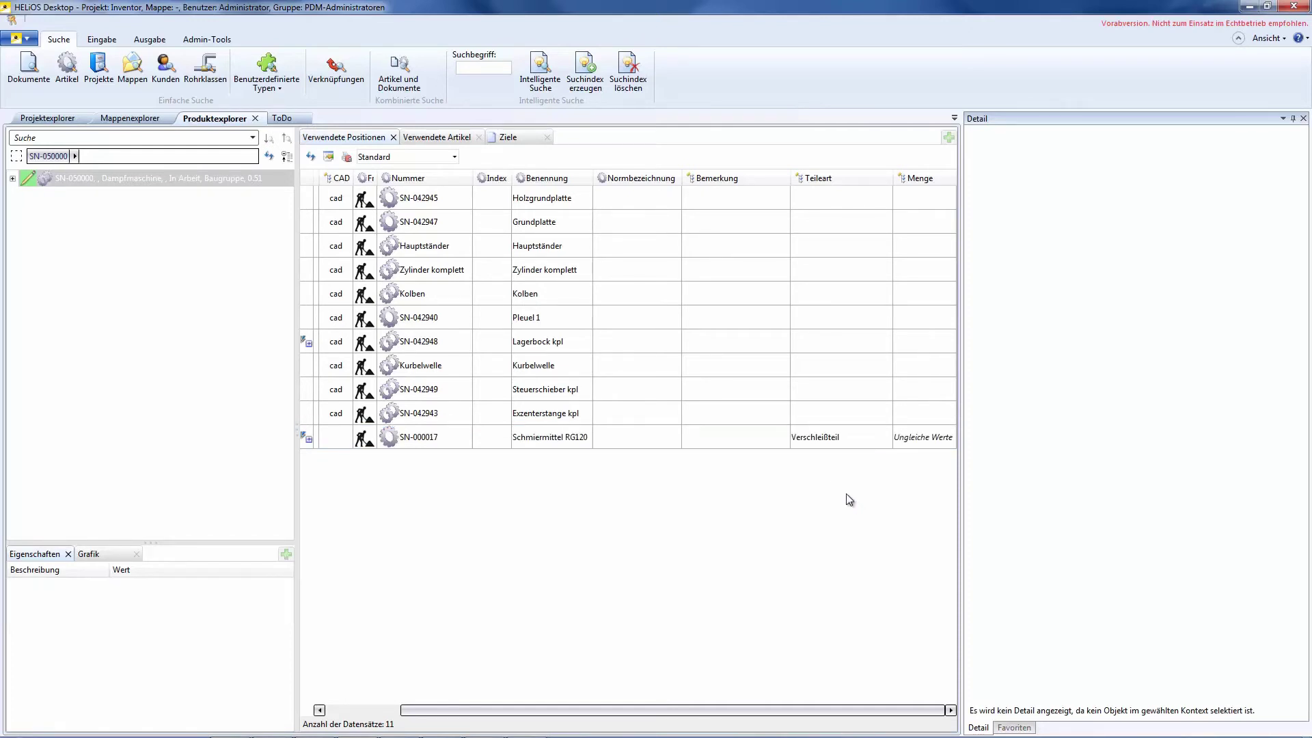
left_click(309, 440)
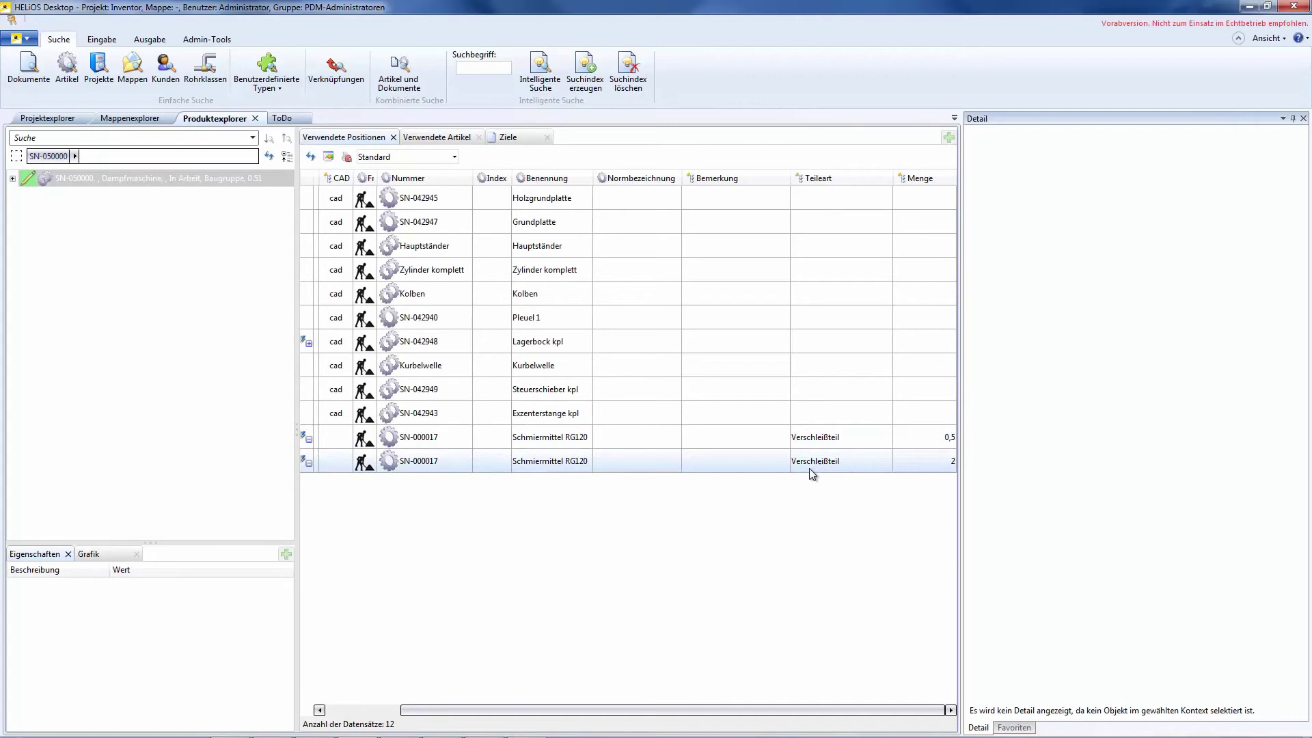
Regroup the Schmiermittel RG120 sub-items and select the combined item's Bemerkung cell
left_click(309, 440)
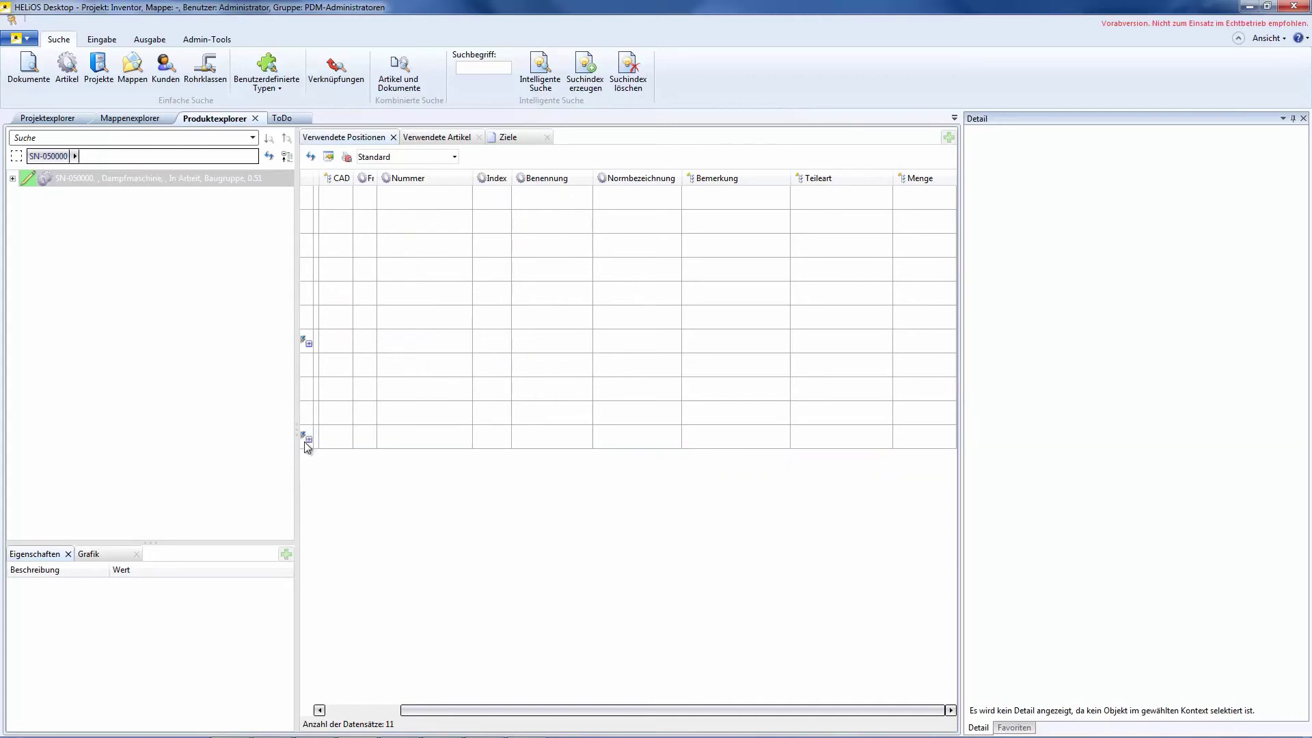
left_click(699, 435)
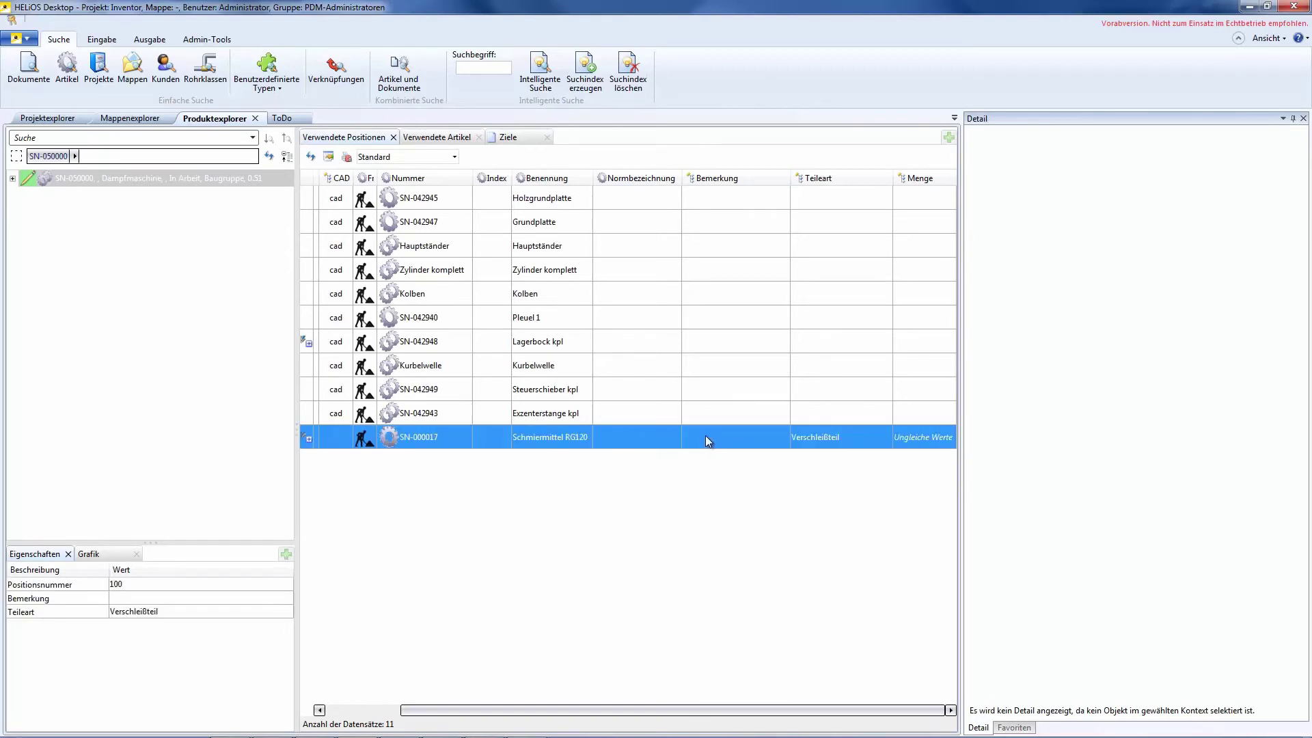
left_click(715, 436)
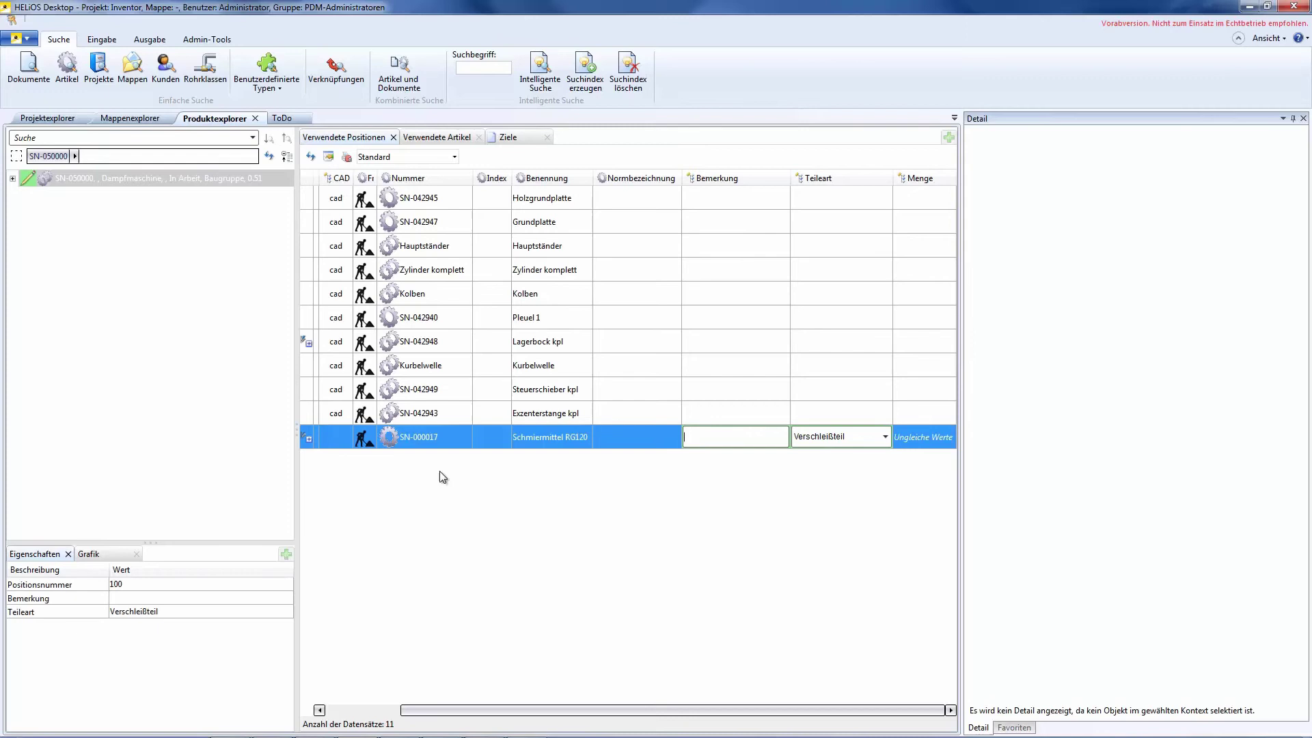
Split the item and comment 'geht zum Kunden' on the 0,5 Schmiermittel RG120 sub-item
left_click(309, 439)
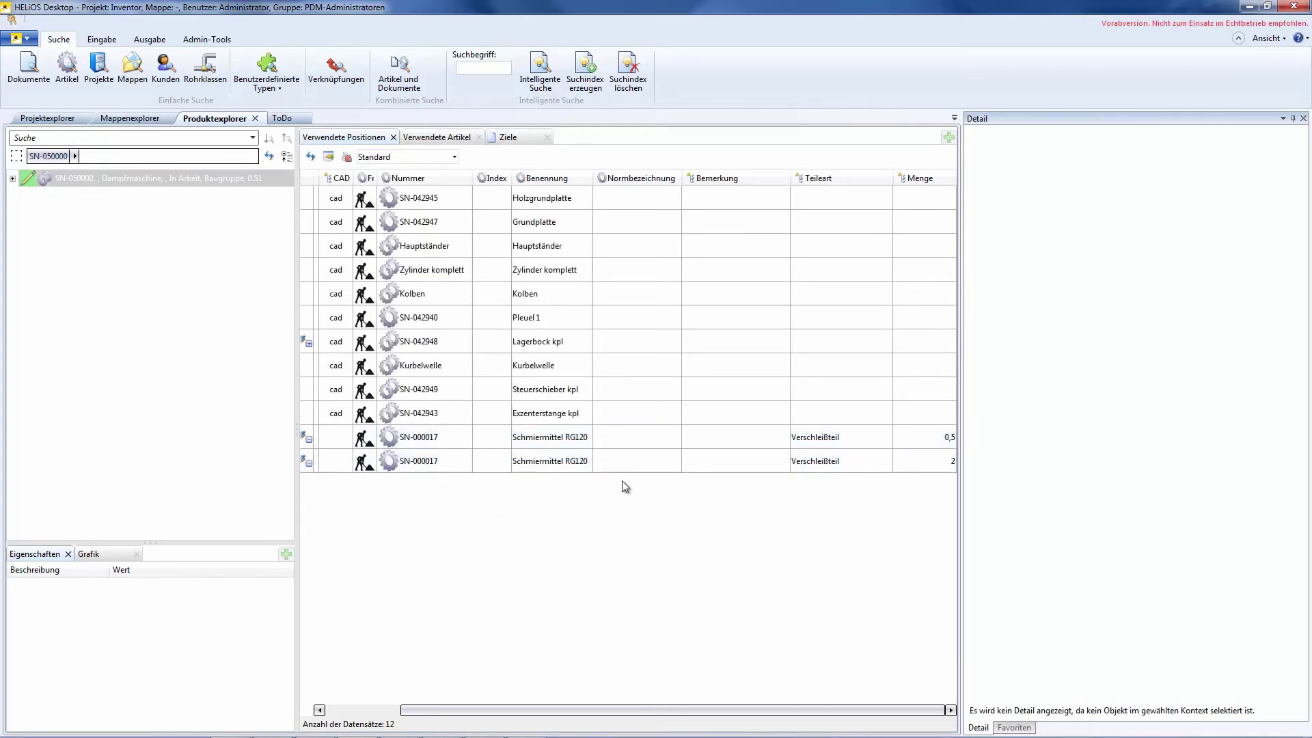
left_click(717, 437)
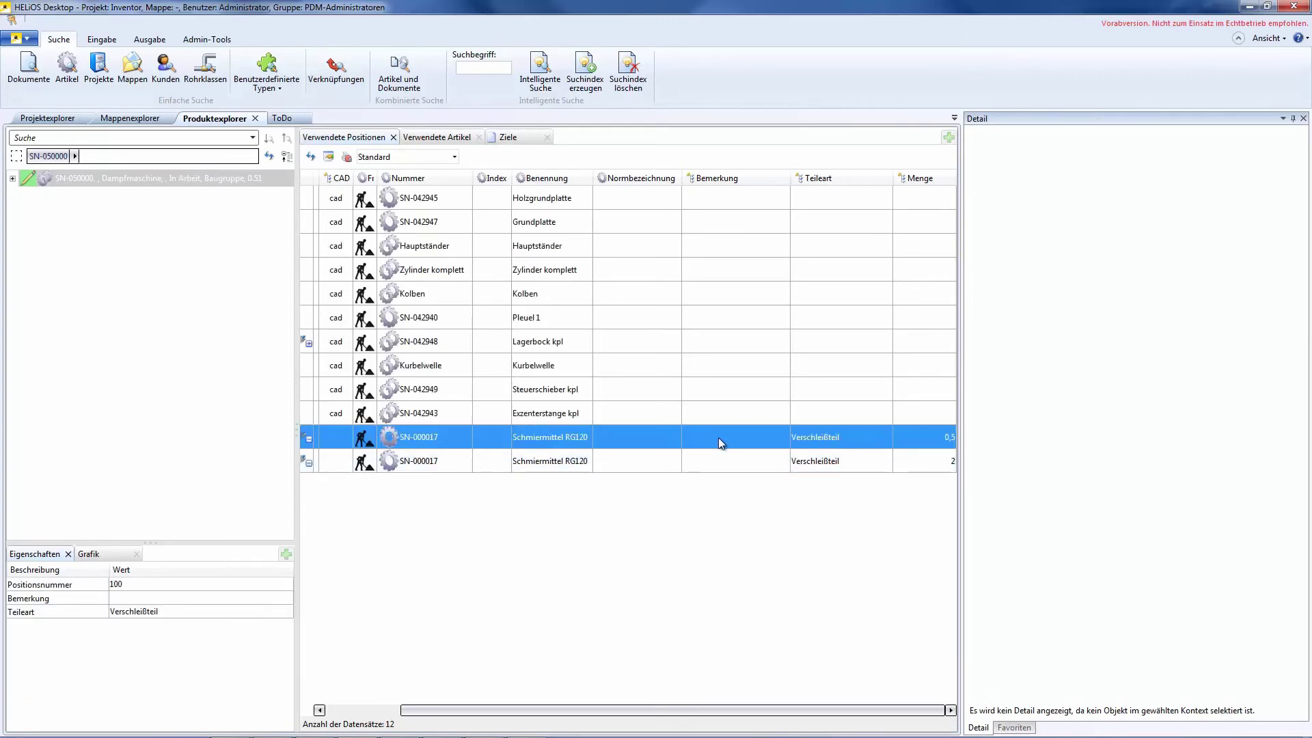
left_click(719, 437)
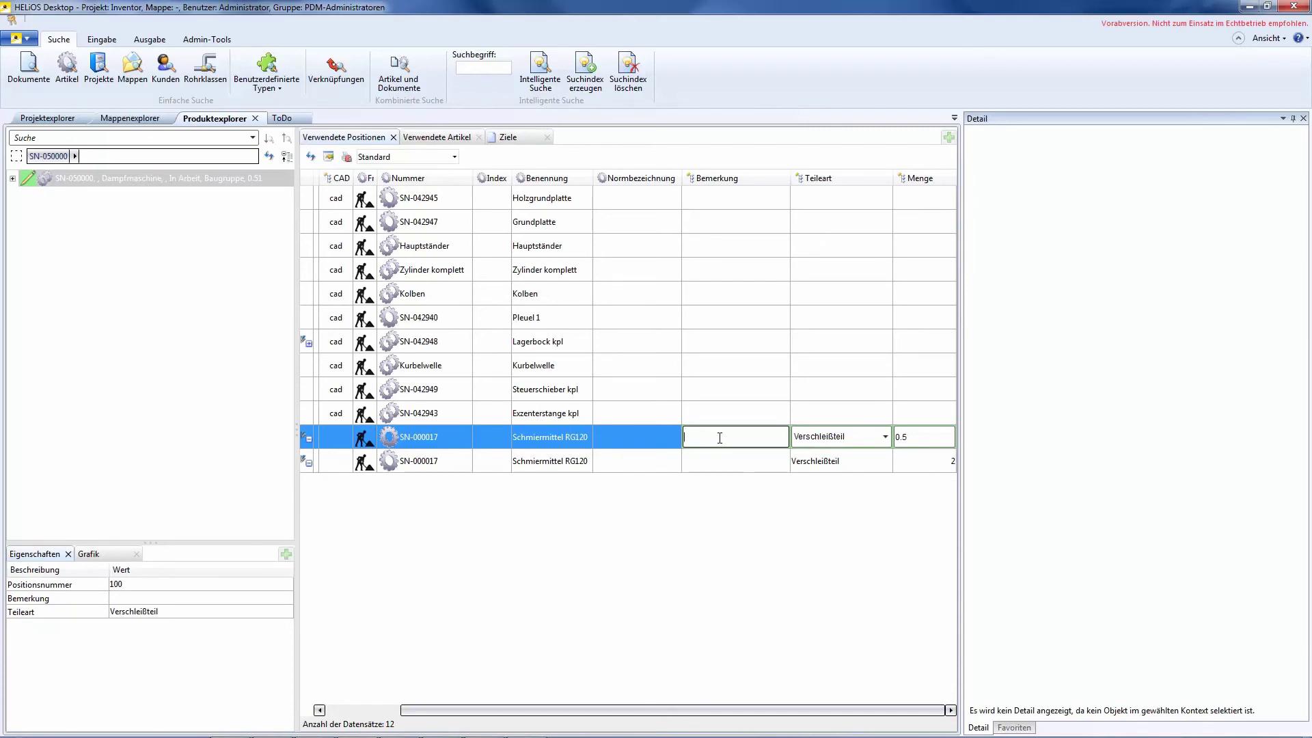
type("geht zum Kunden")
left_click(655, 469)
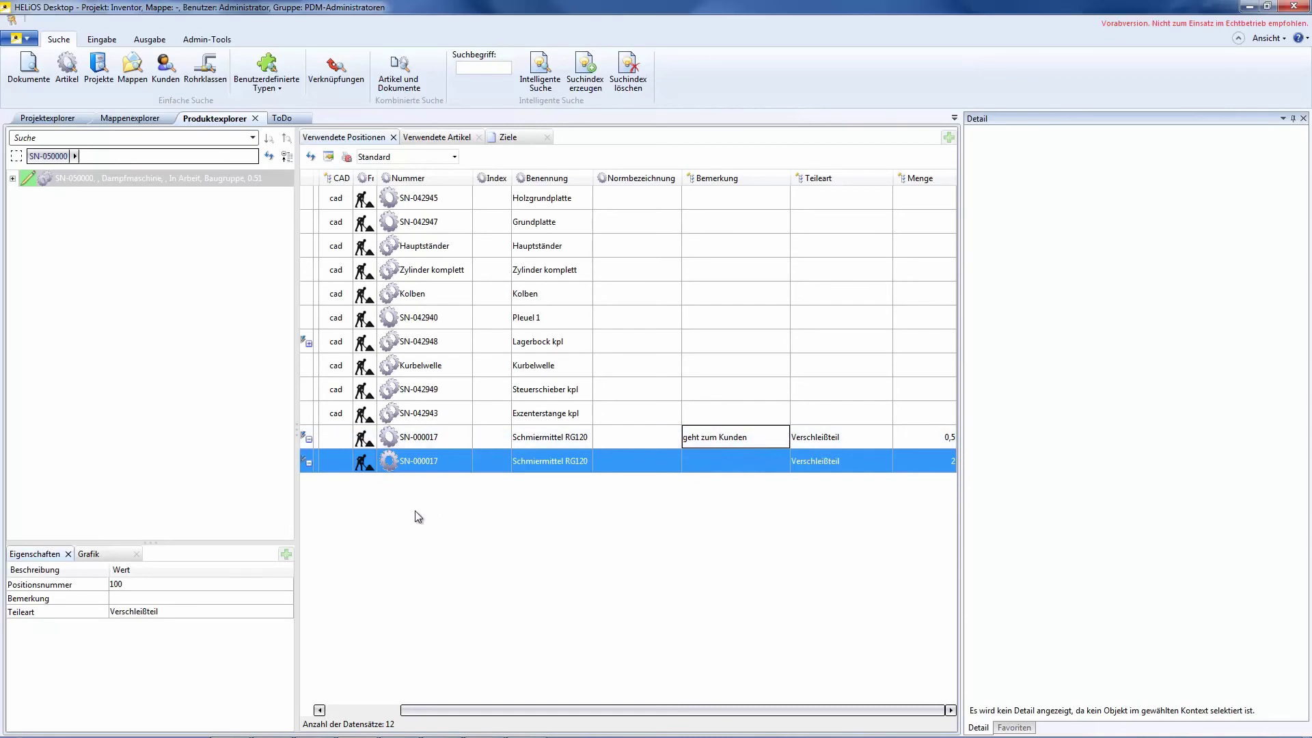
Recombine the two SN-000017 positions into one row showing 'Ungleiche Werte'
left_click(309, 440)
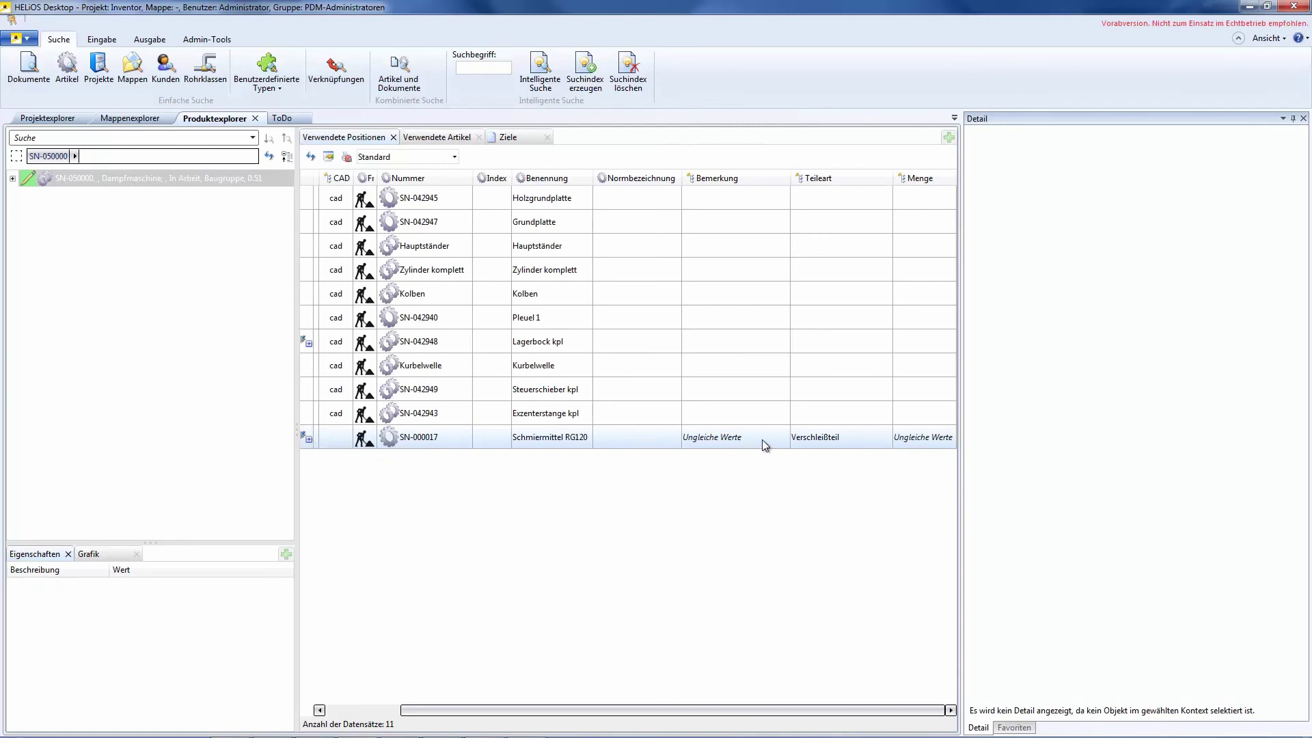